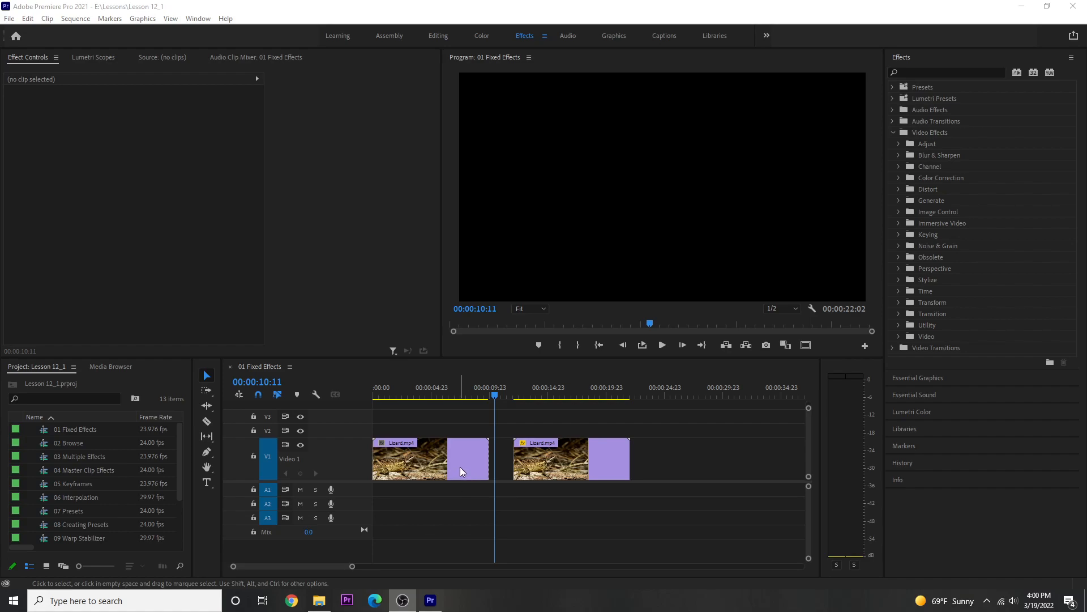
Select the first lizard clip and examine its fixed Motion, Opacity and Time Remapping effects in an enlarged Effect Controls panel.
left_click(470, 387)
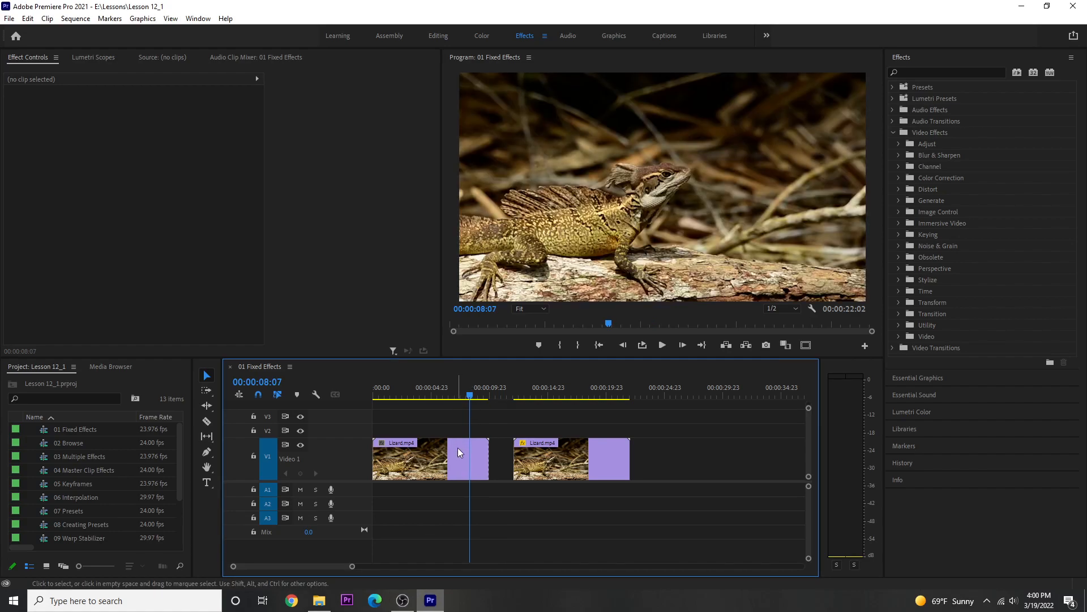
left_click(462, 460)
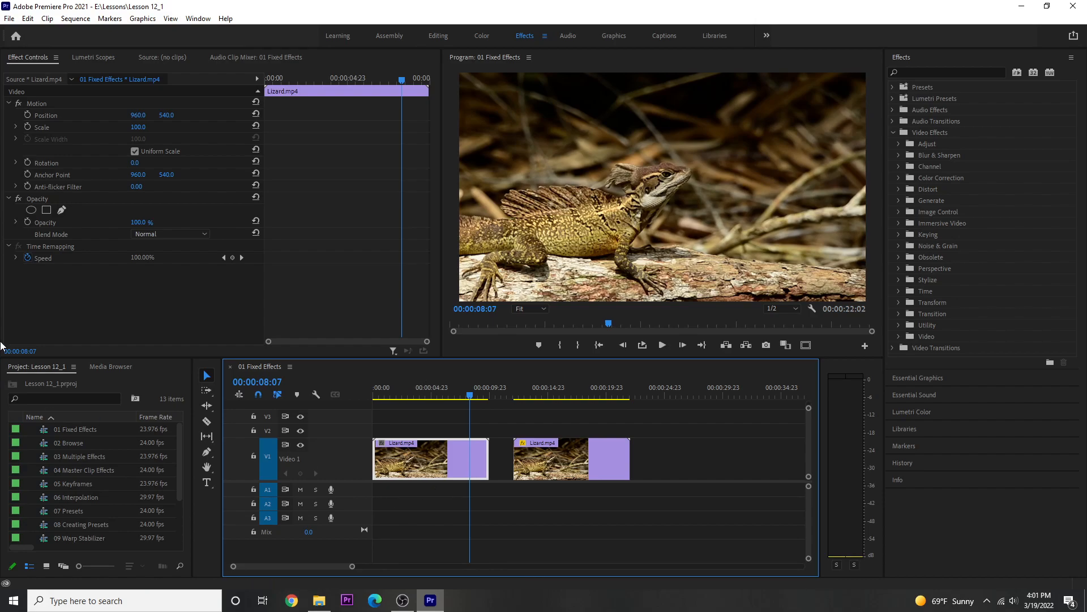
left_click(70, 282)
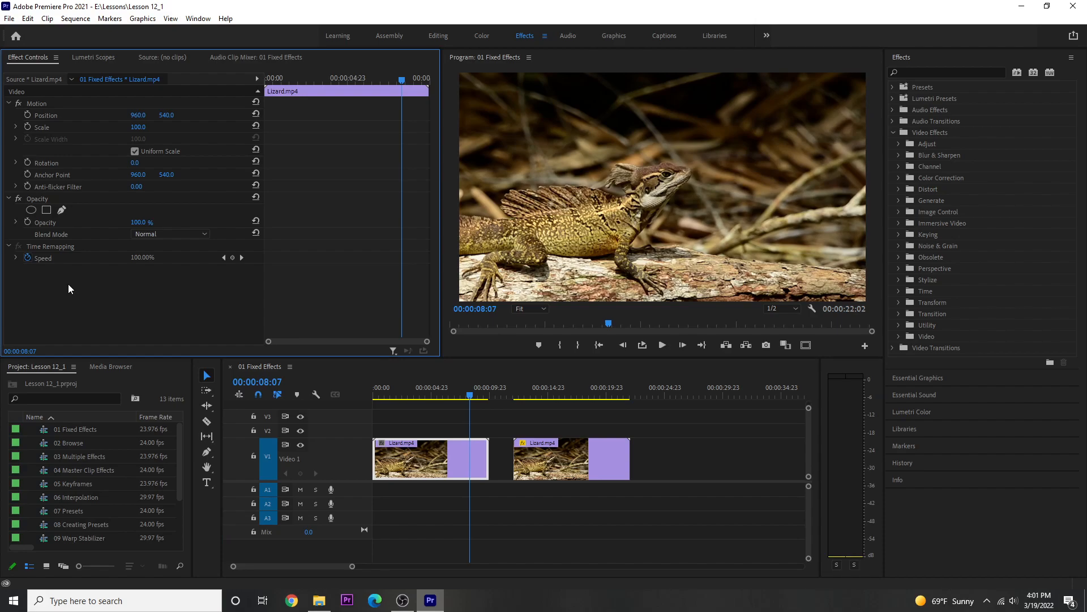
key("grave")
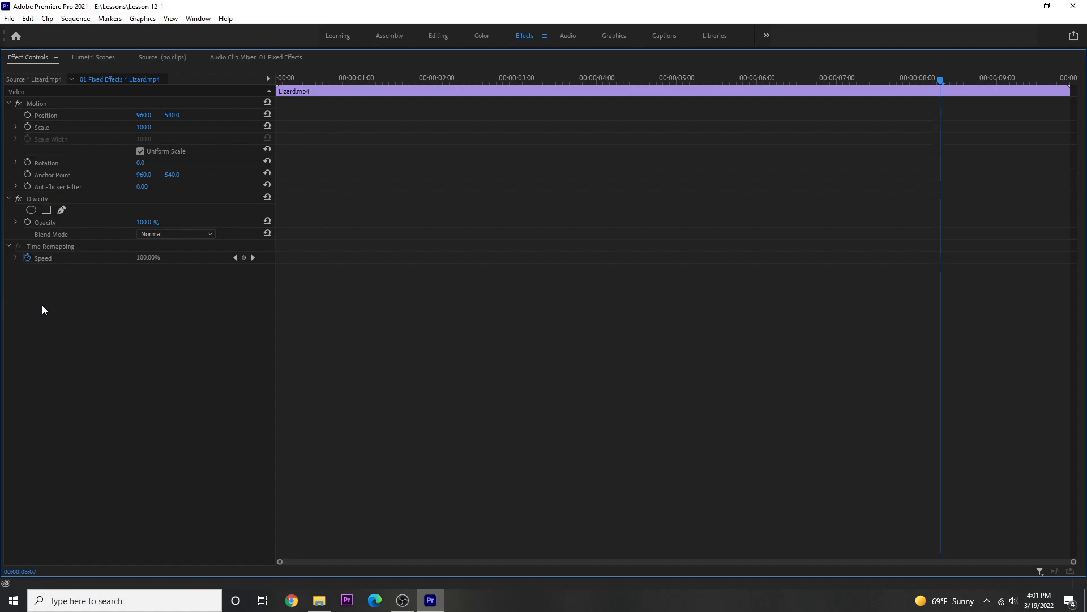
left_click(8, 104)
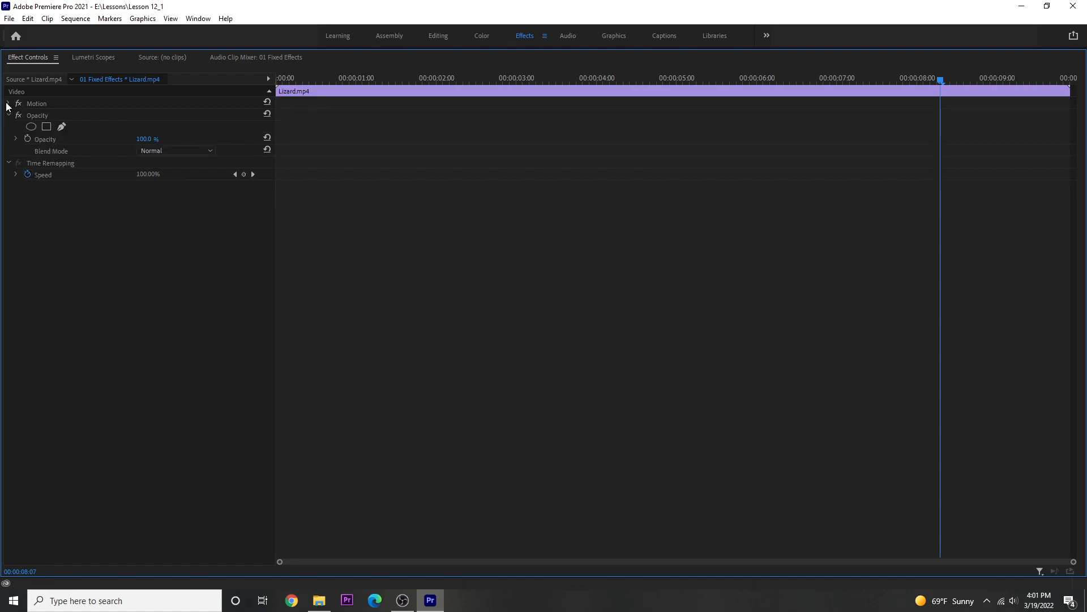
left_click(10, 106)
left_click(8, 104)
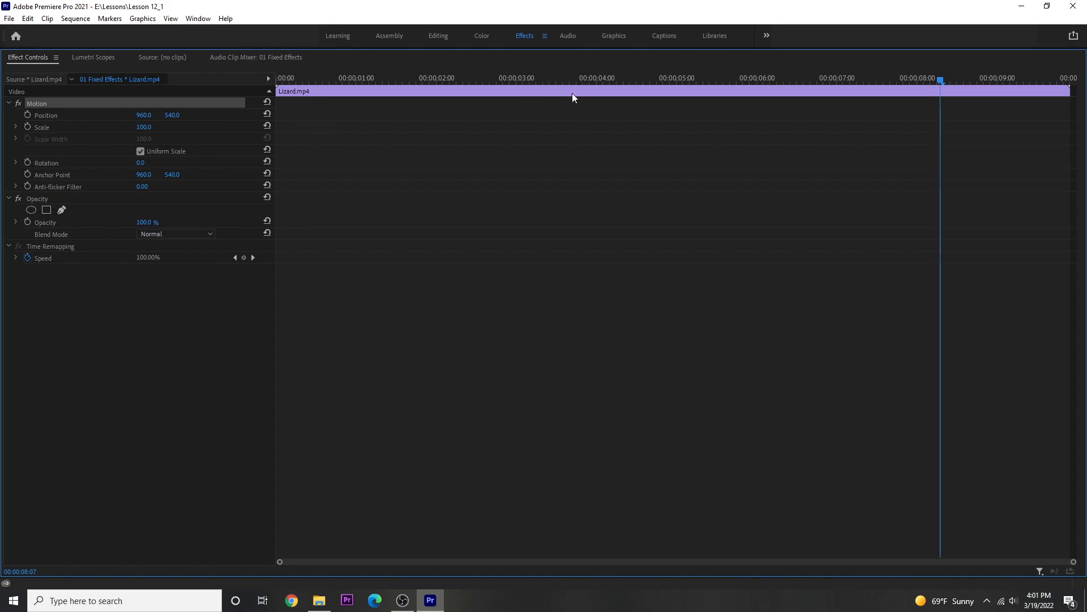
Set the first lizard clip's Scale to 159 at 00:00:05:12 and enable Scale keyframing there.
left_click(719, 77)
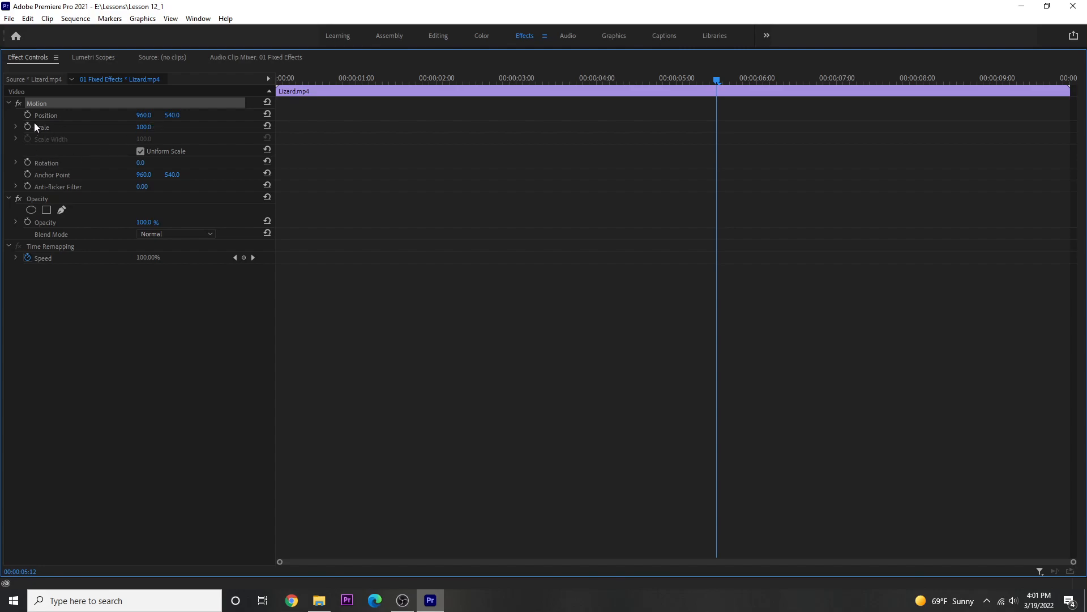
left_click_drag(141, 128, 172, 128)
left_click(27, 128)
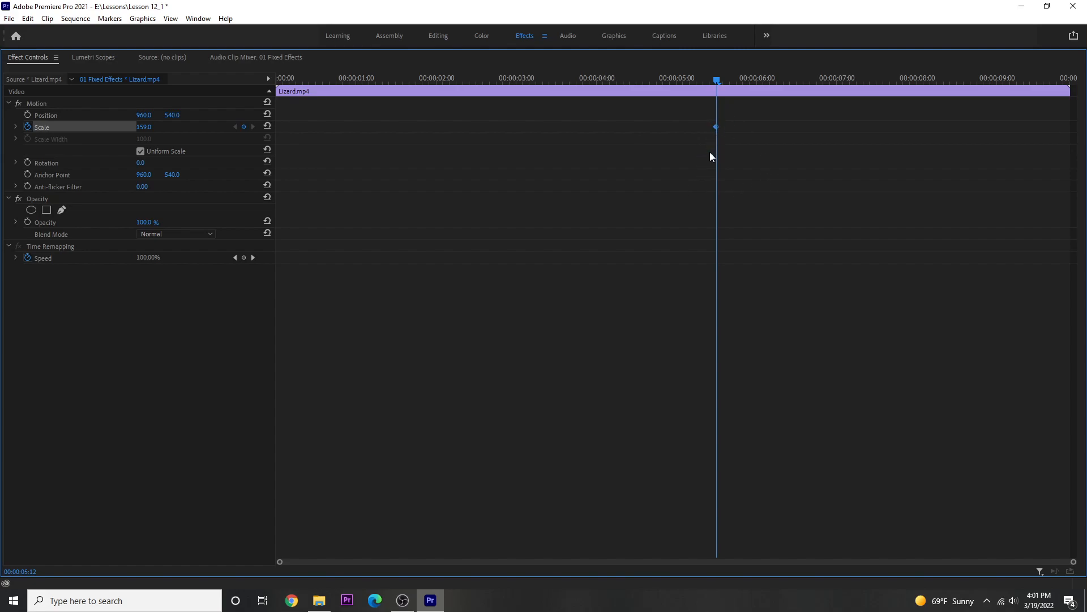
Add a second Scale keyframe with a value of 100 at 00:00:01:09.
left_click_drag(715, 82, 389, 133)
left_click(144, 127)
type("100")
key("Return")
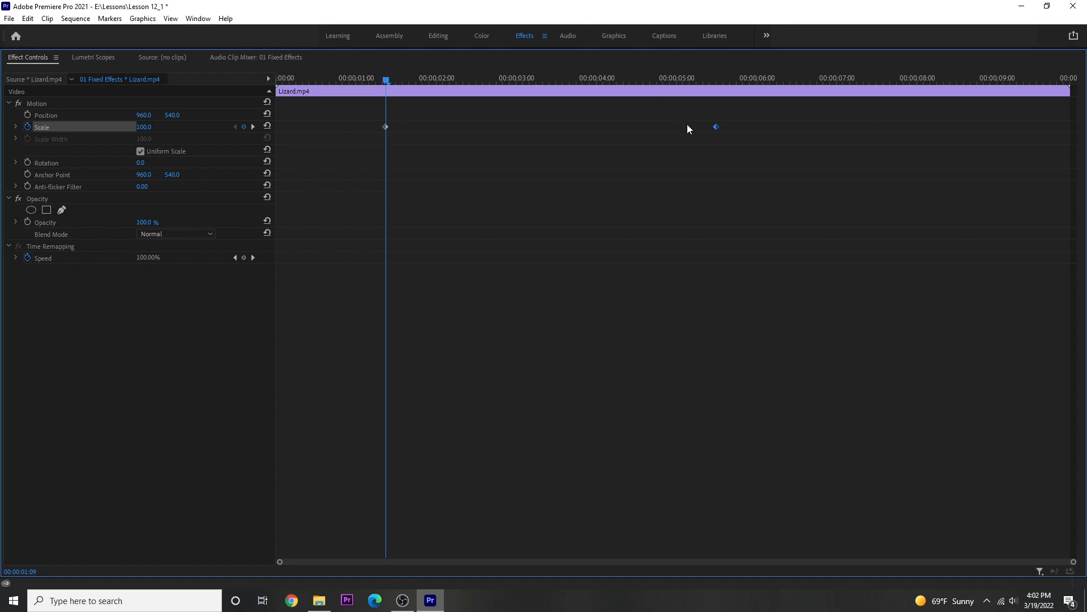
Delete the first clip's Scale keyframes and return the Effect Controls panel to its normal size.
left_click_drag(715, 127, 500, 138)
key("Delete")
key("grave")
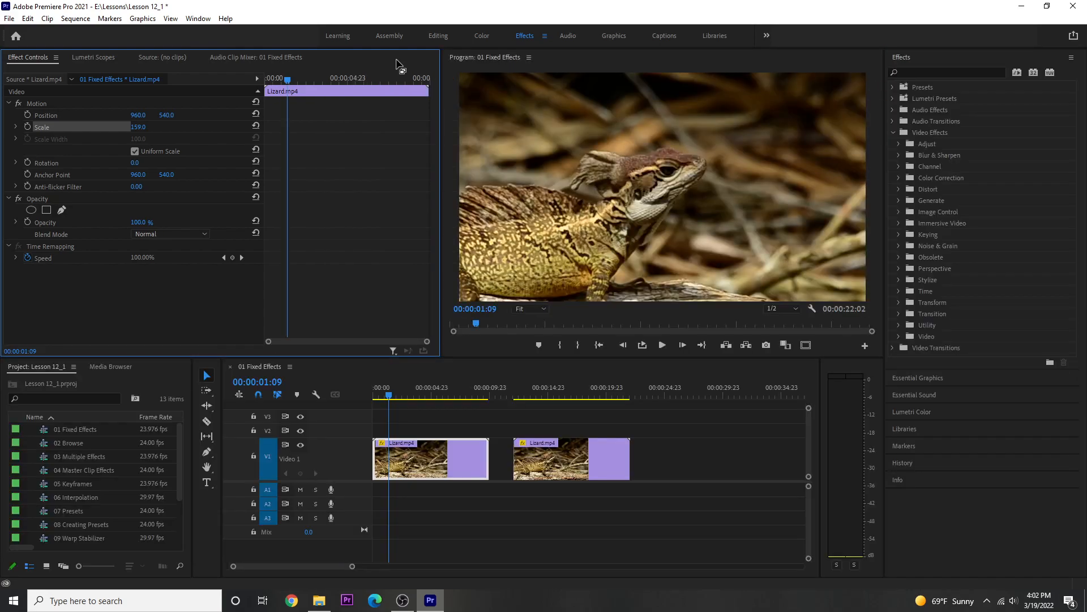
Select the second lizard clip and scrub through it to examine its keyframed Position and Scale animation.
left_click(608, 462)
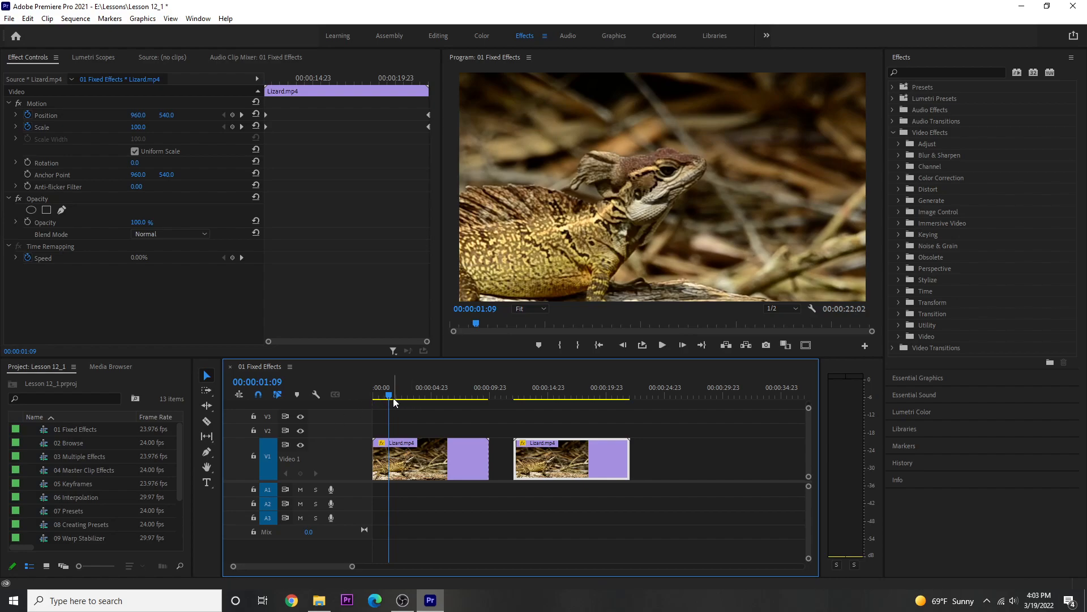
left_click_drag(378, 395, 630, 394)
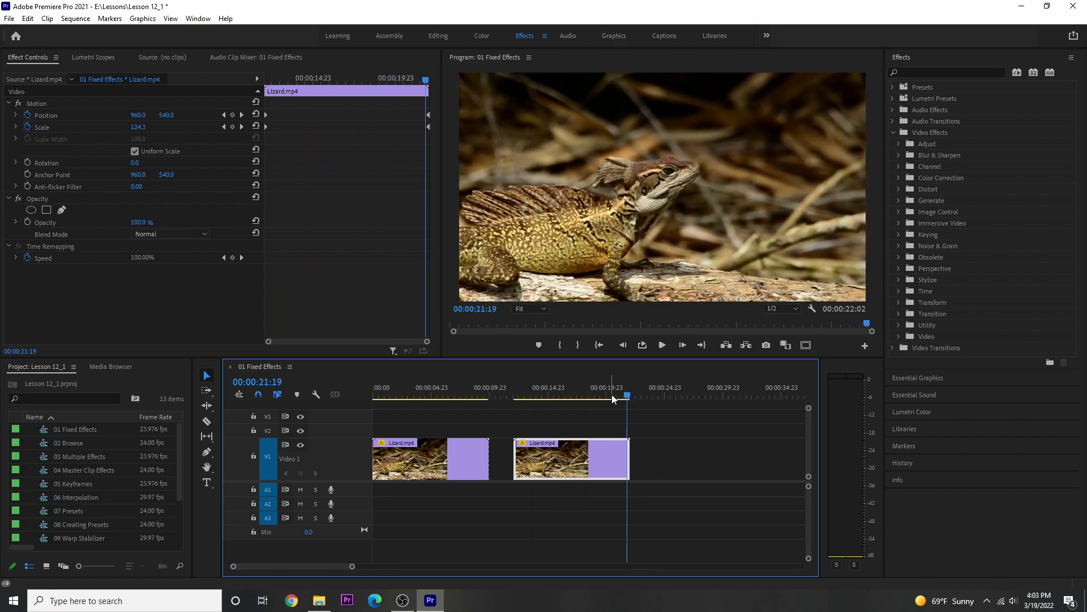
key("Down")
key("Left")
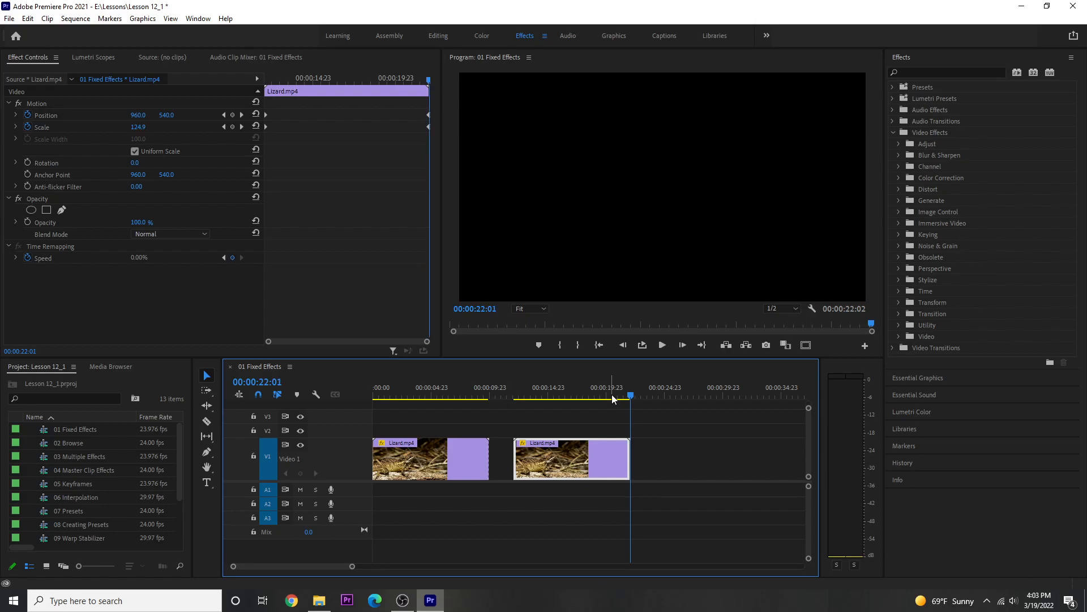
left_click(536, 395)
left_click_drag(627, 396, 577, 397)
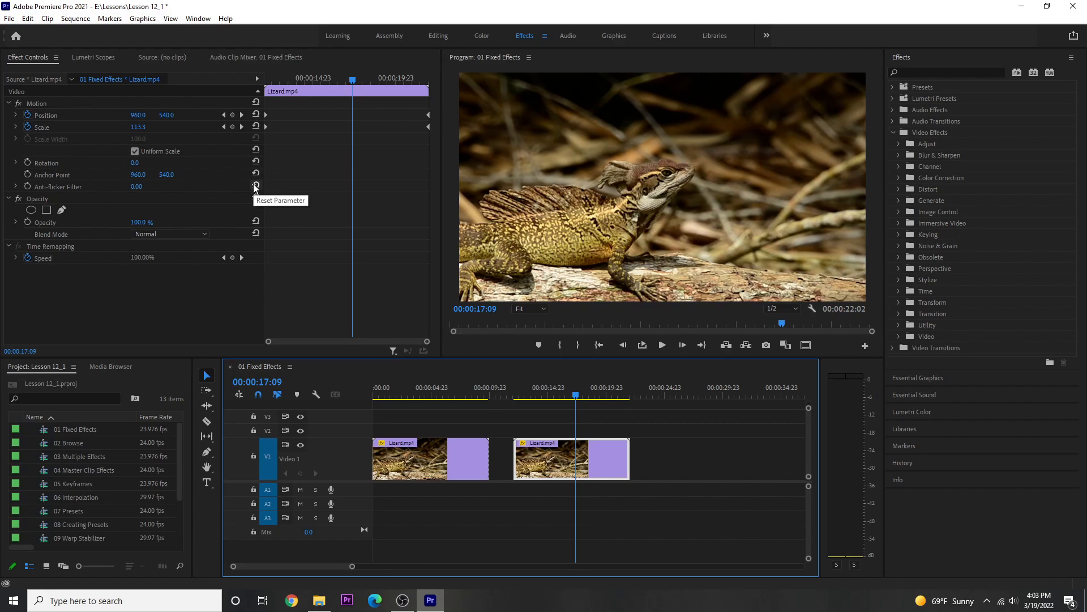
key("ctrl+s")
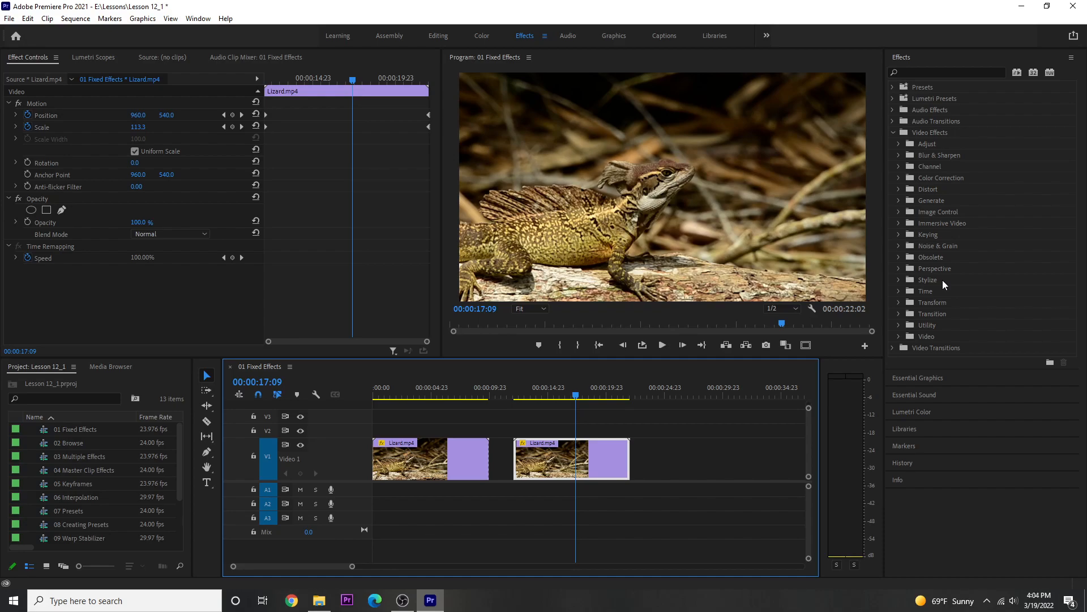
Apply the Color Balance effect from Color Correction to the second lizard clip, and undo it.
left_click(899, 178)
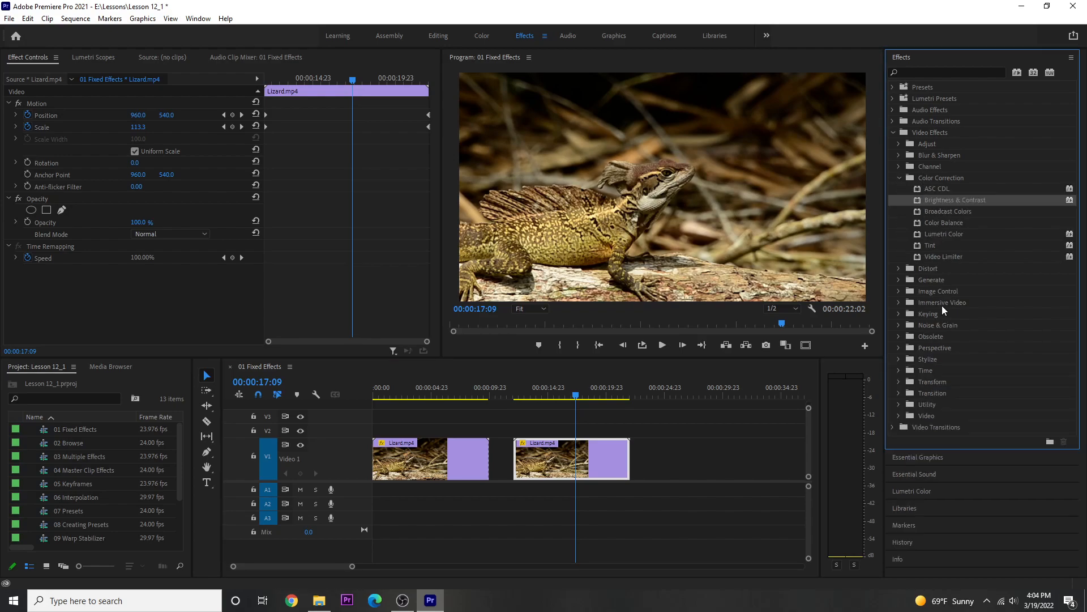
left_click_drag(917, 222, 595, 464)
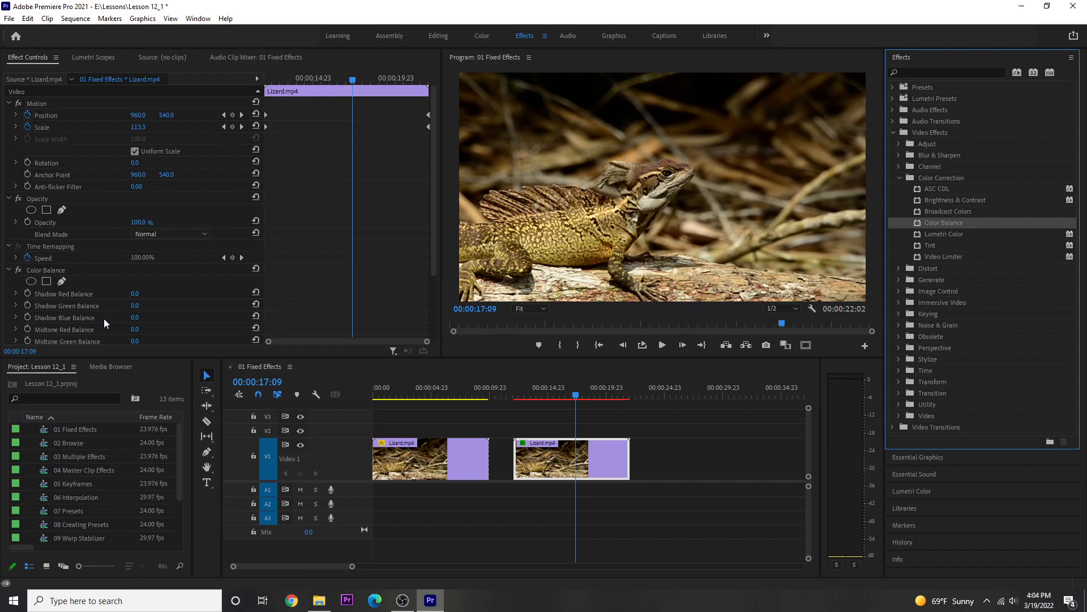
key("ctrl+z")
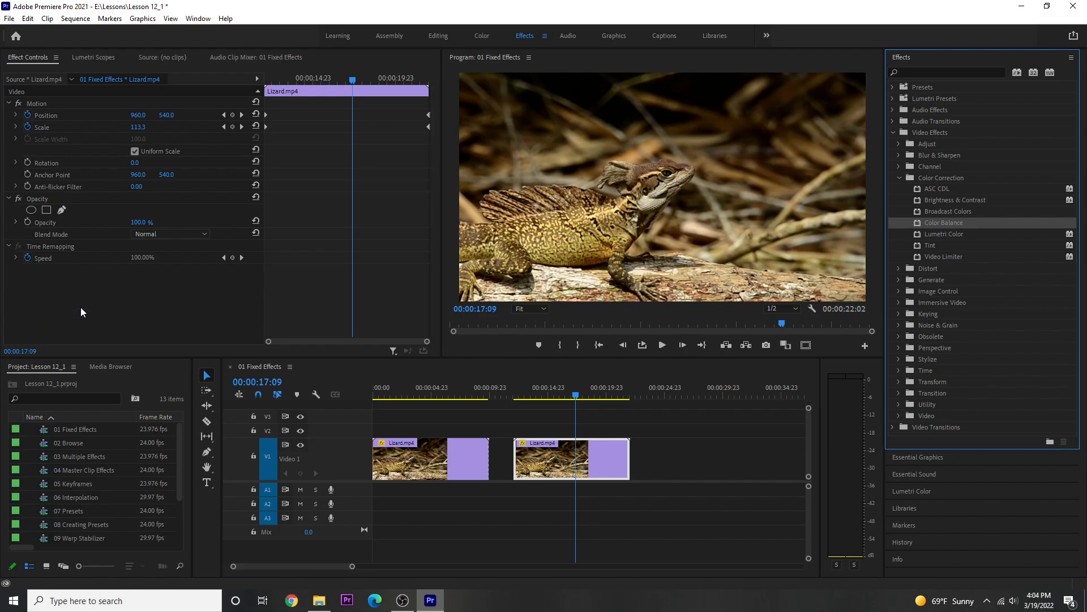
Apply Color Balance to both lizard clips at once, check the effect on each clip, and undo it.
left_click_drag(660, 451, 445, 487)
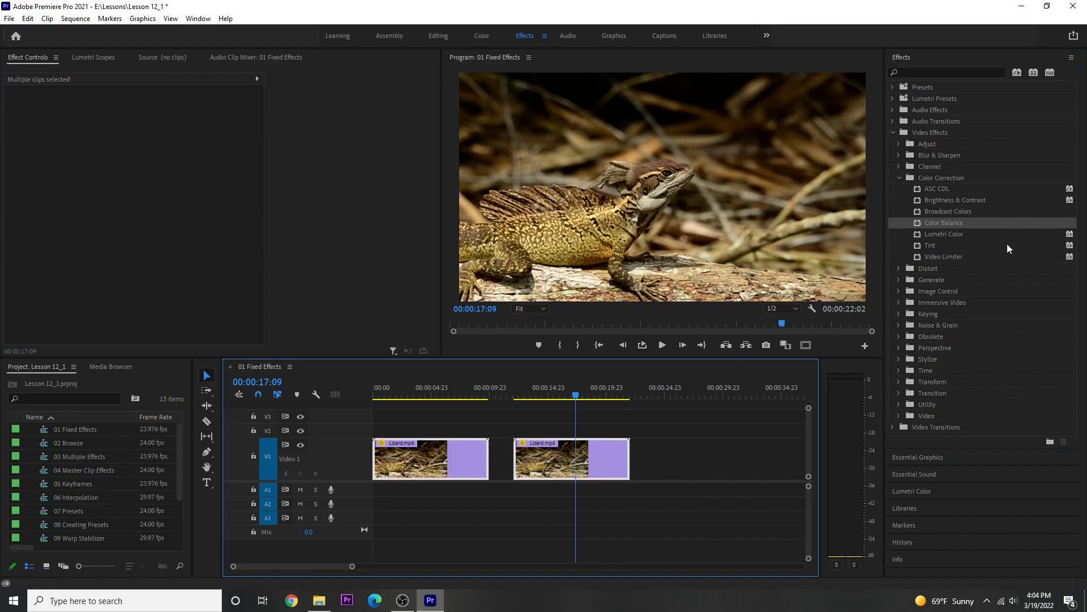
left_click_drag(912, 221, 608, 447)
left_click(674, 455)
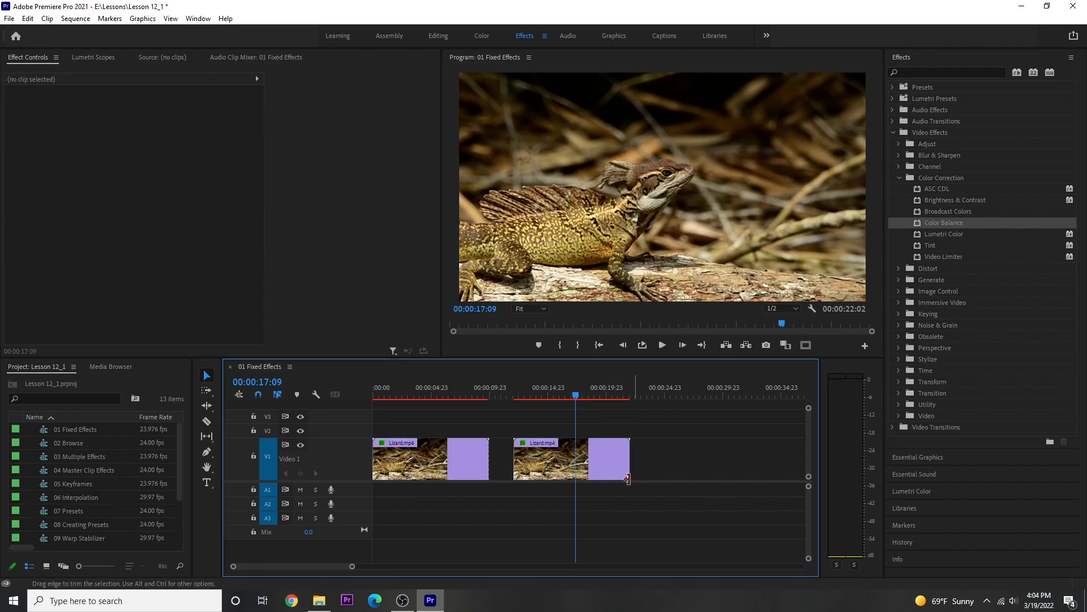
left_click(612, 455)
left_click(464, 467)
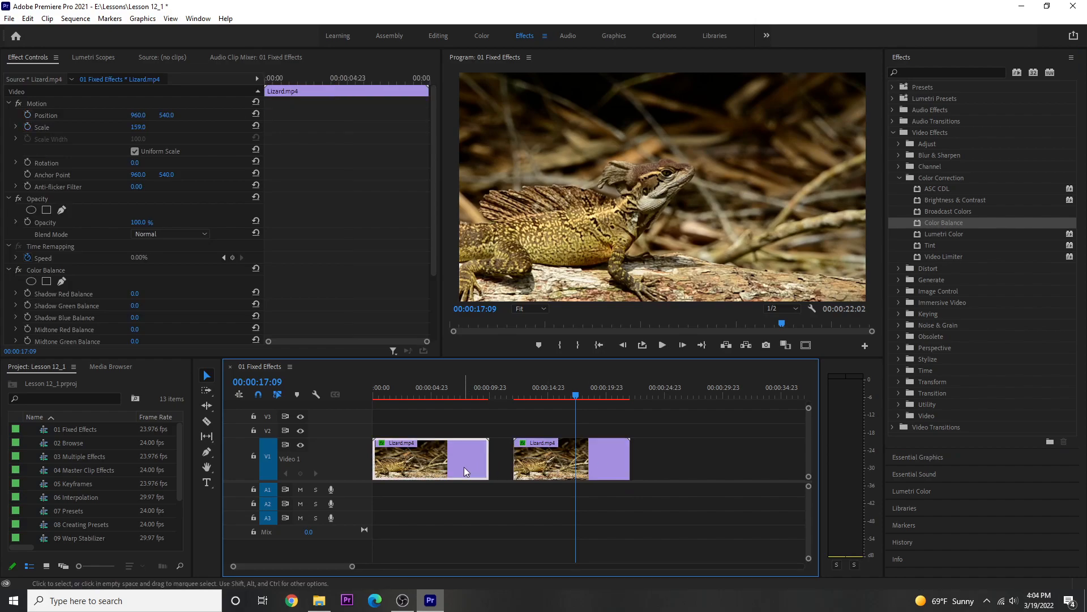
key("ctrl+z")
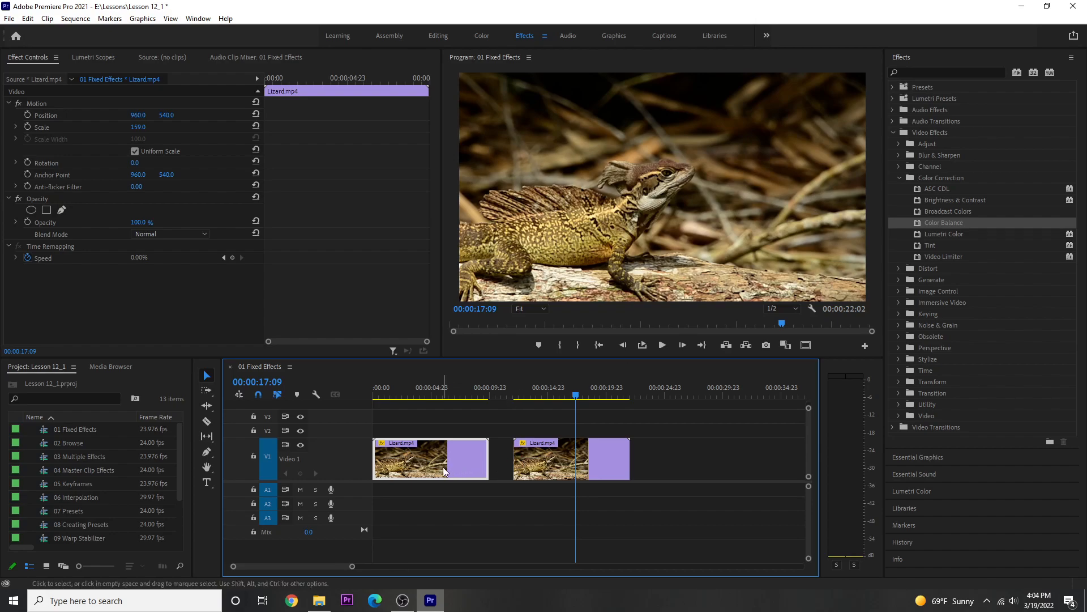
Apply Color Balance to the first lizard clip and set its Midtone Green Balance to 91.
double_click(917, 222)
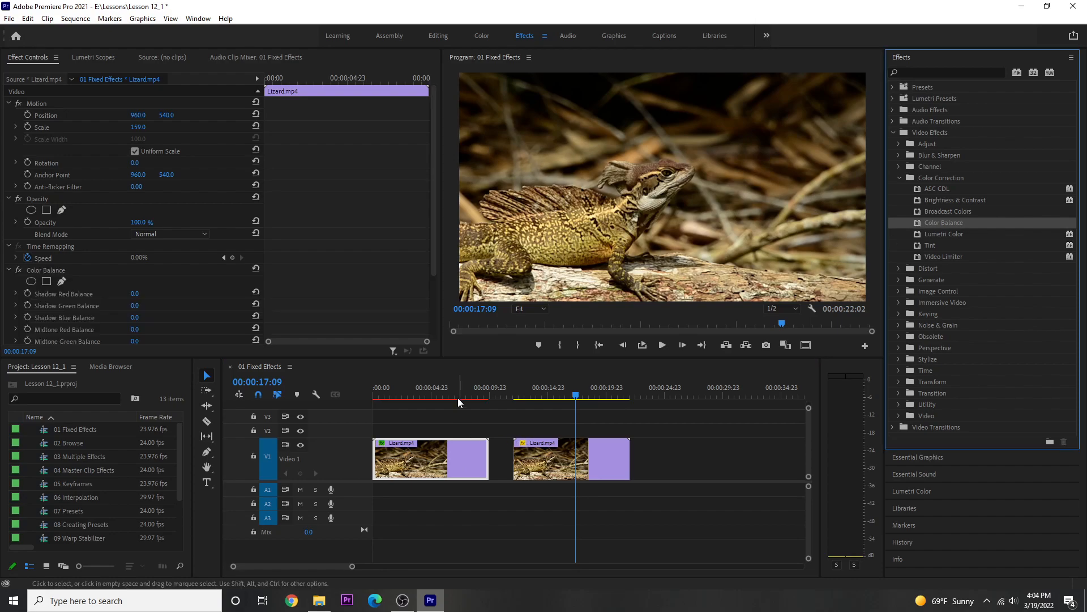
left_click(453, 399)
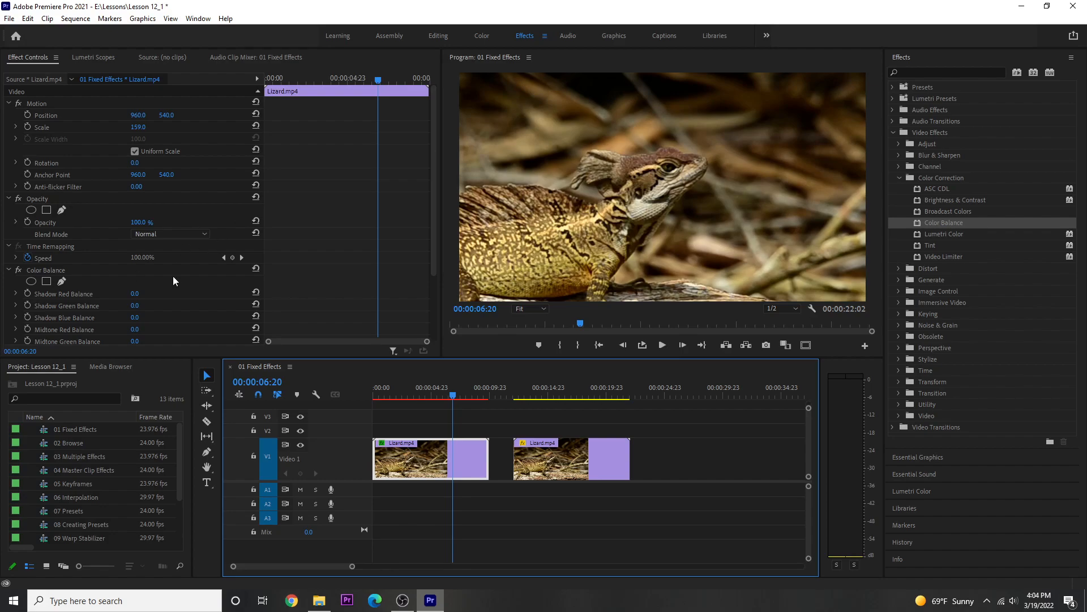
scroll(172, 310, "down", 2)
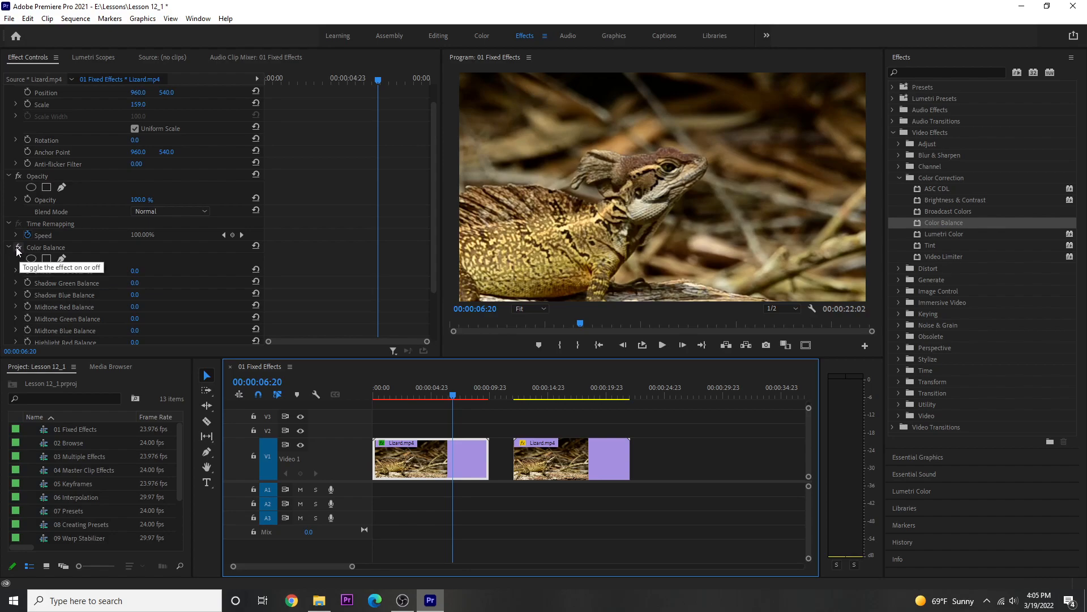
scroll(91, 300, "down", 1)
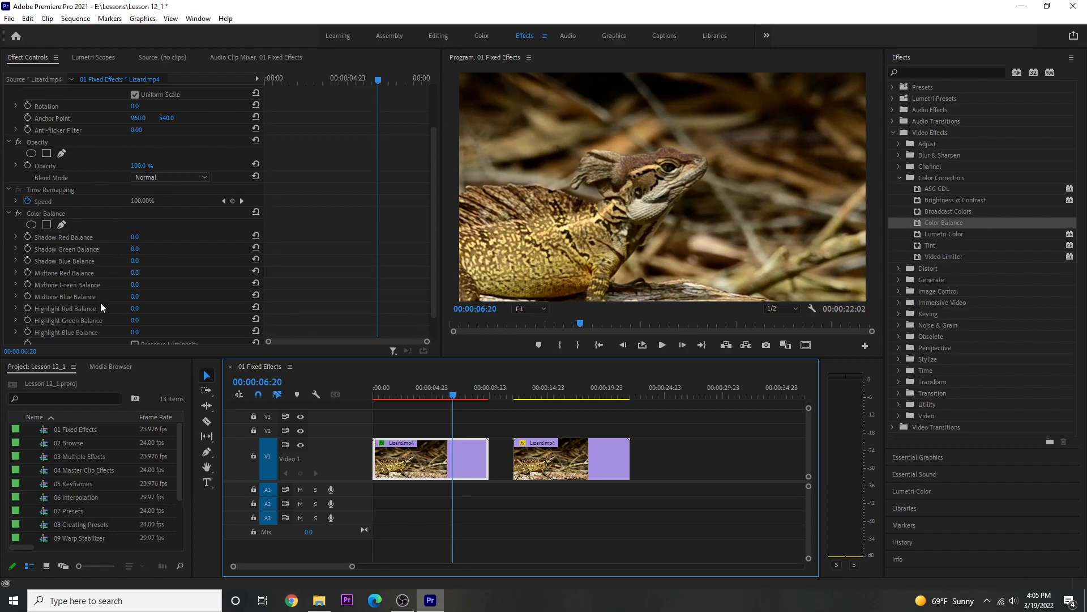
left_click_drag(134, 284, 146, 285)
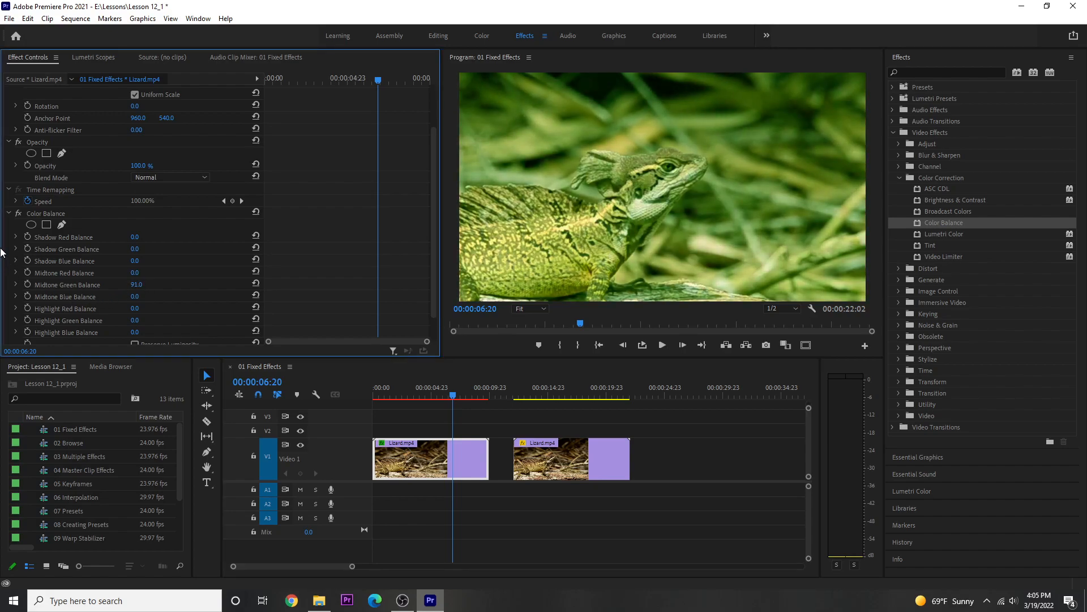
Switch the first clip's Color Balance effect off and on to compare the image, and delete the effect.
left_click(18, 213)
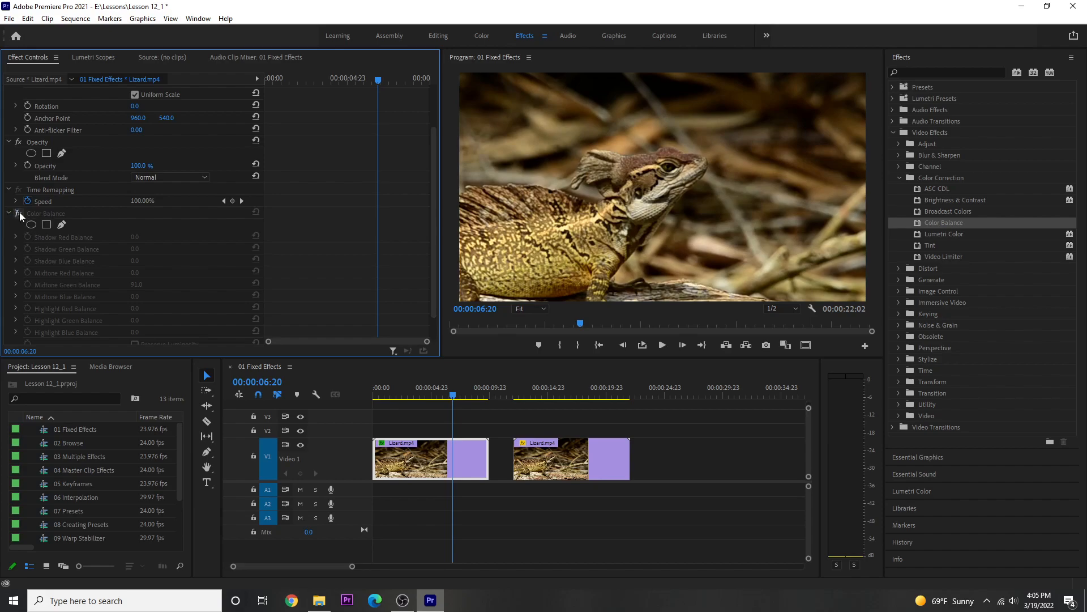
left_click(18, 213)
left_click(44, 212)
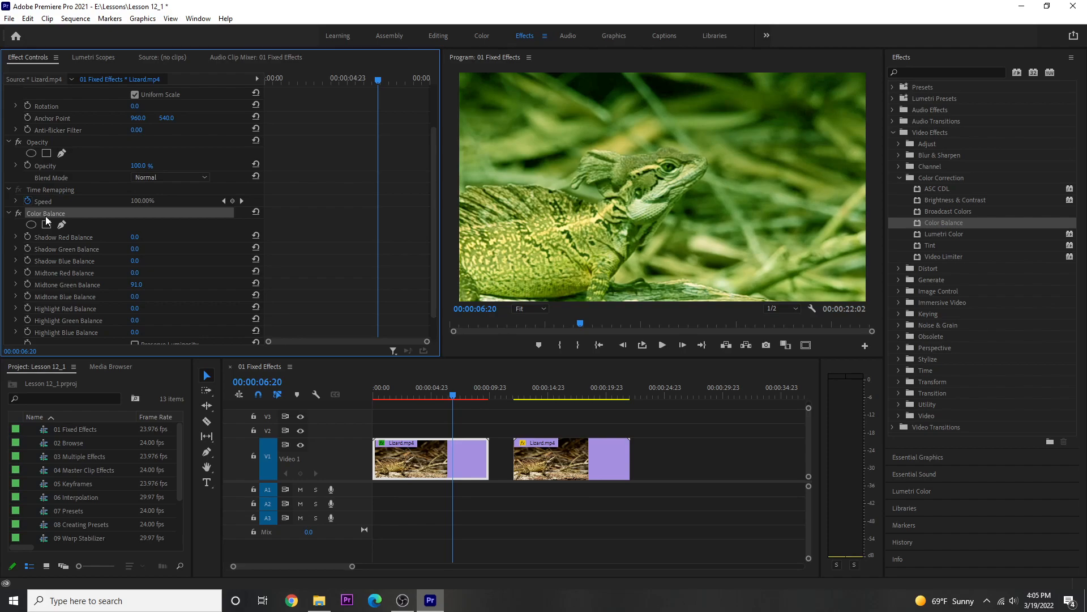
key("Delete")
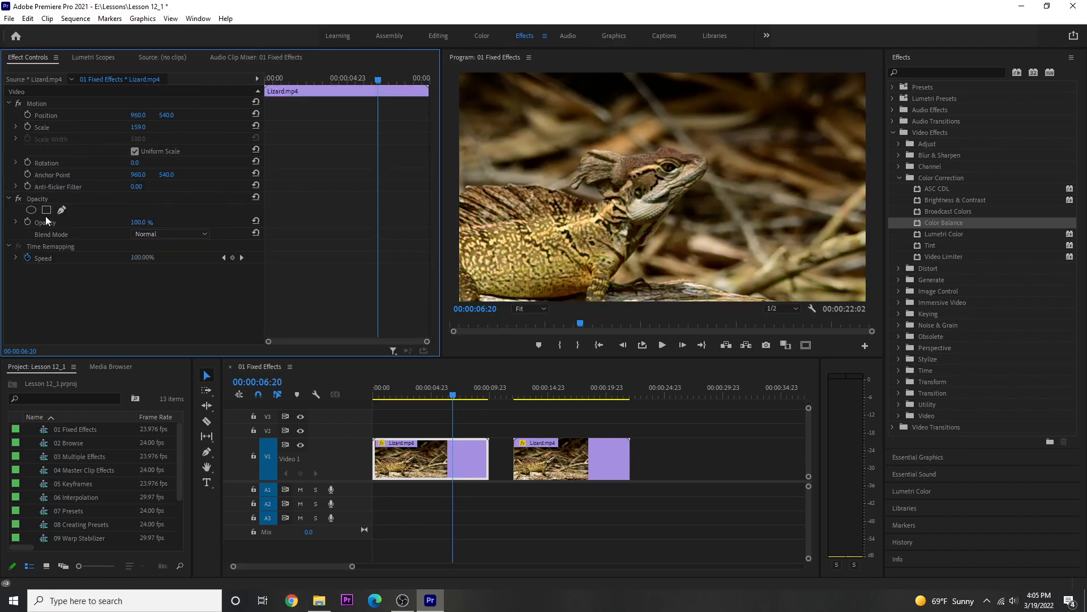